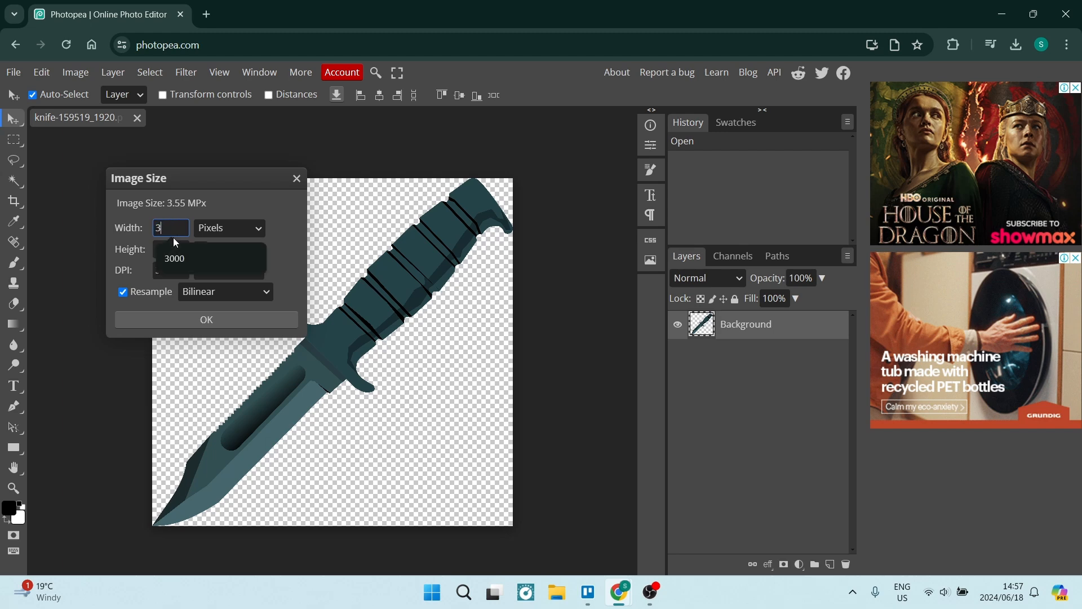
Resize the image to 3000 pixels wide with proportions kept and Nearest Neighbor resampling
left_click(164, 257)
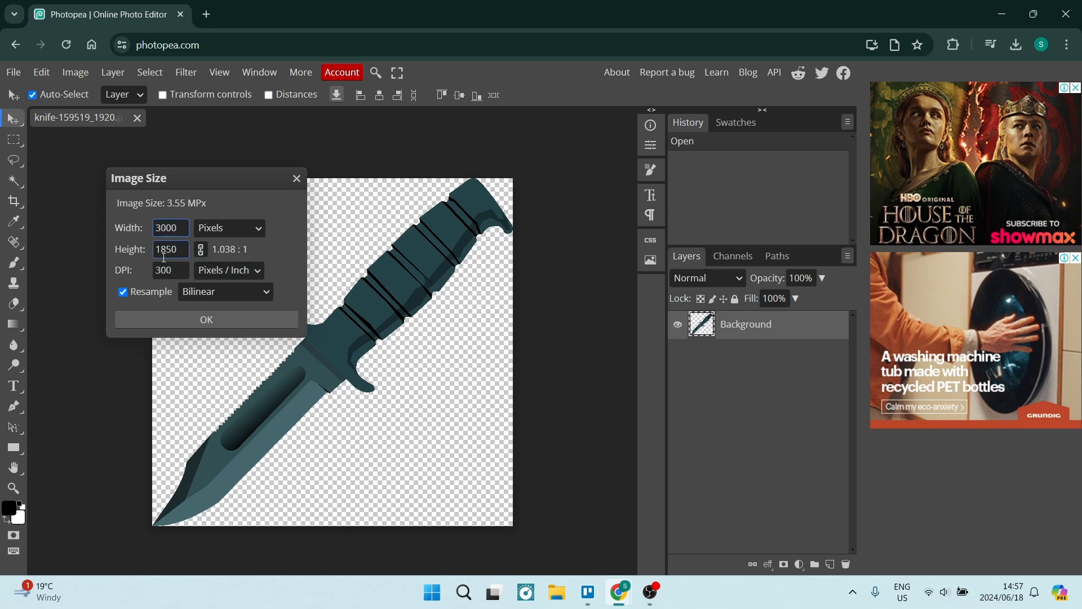
left_click(263, 243)
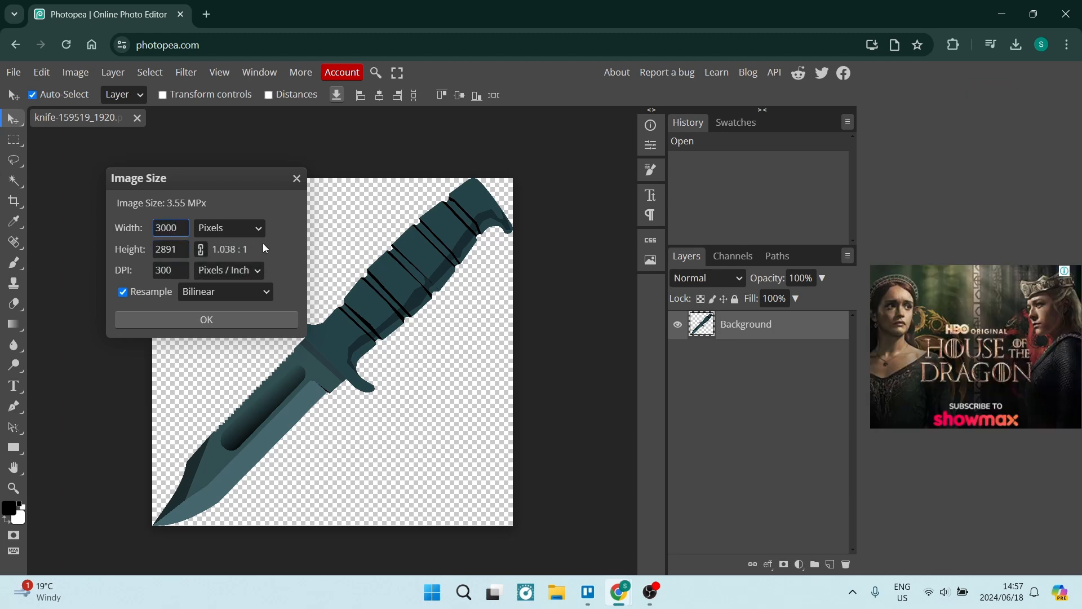
left_click(205, 293)
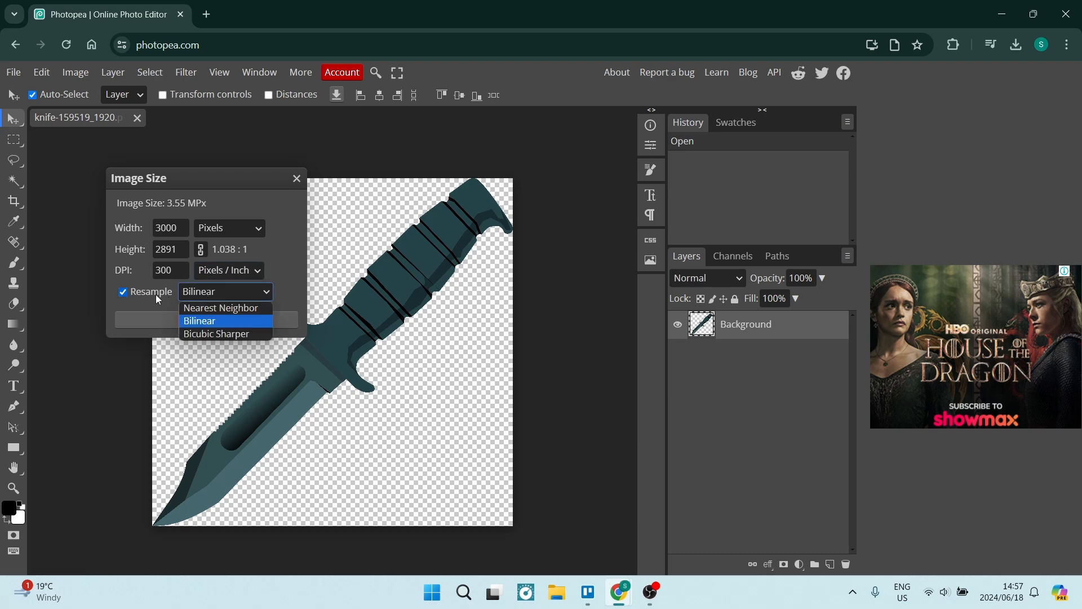
left_click(221, 309)
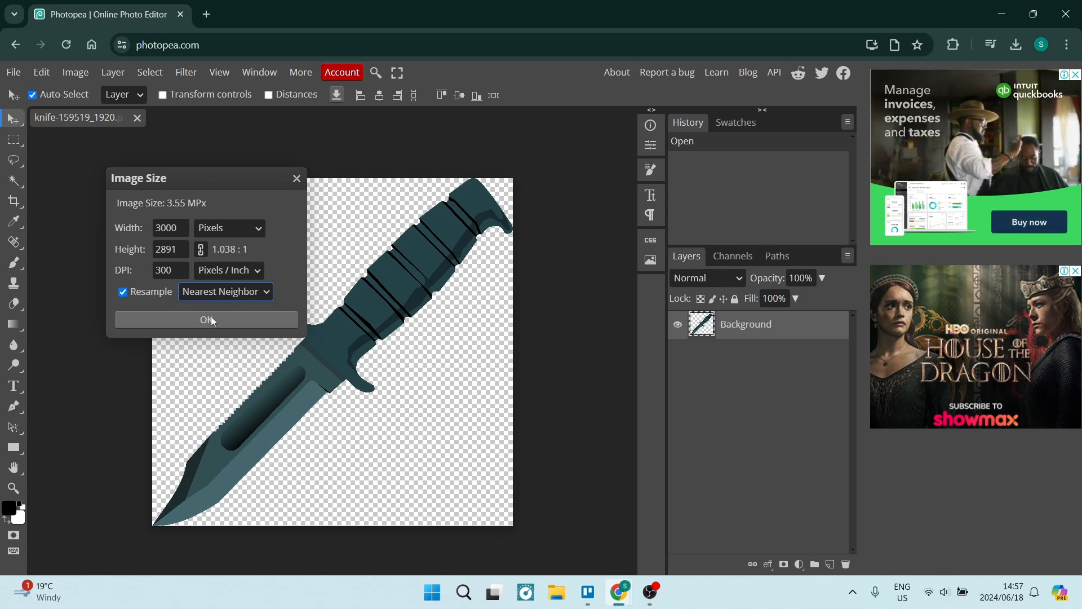
left_click(212, 320)
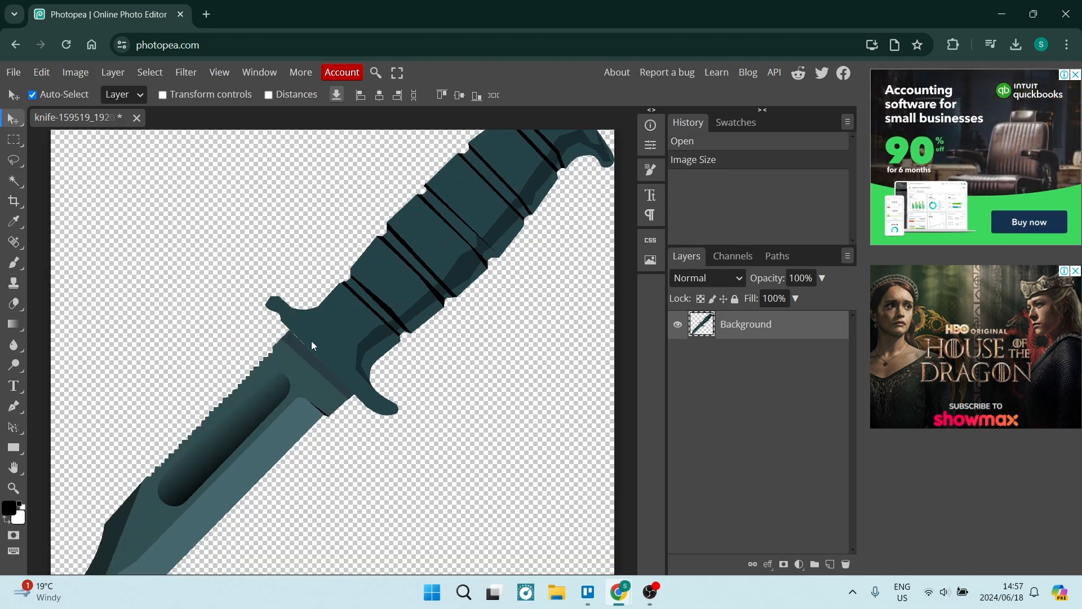
Convert the Background layer containing the knife to a smart object
scroll(312, 341, "down", 3)
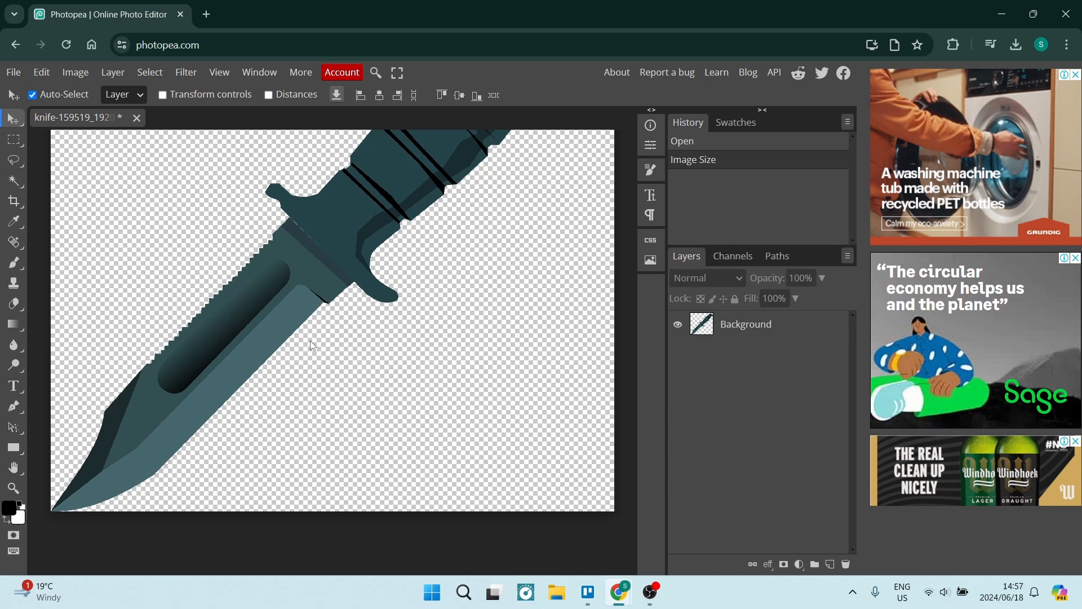
scroll(310, 344, "down", 1)
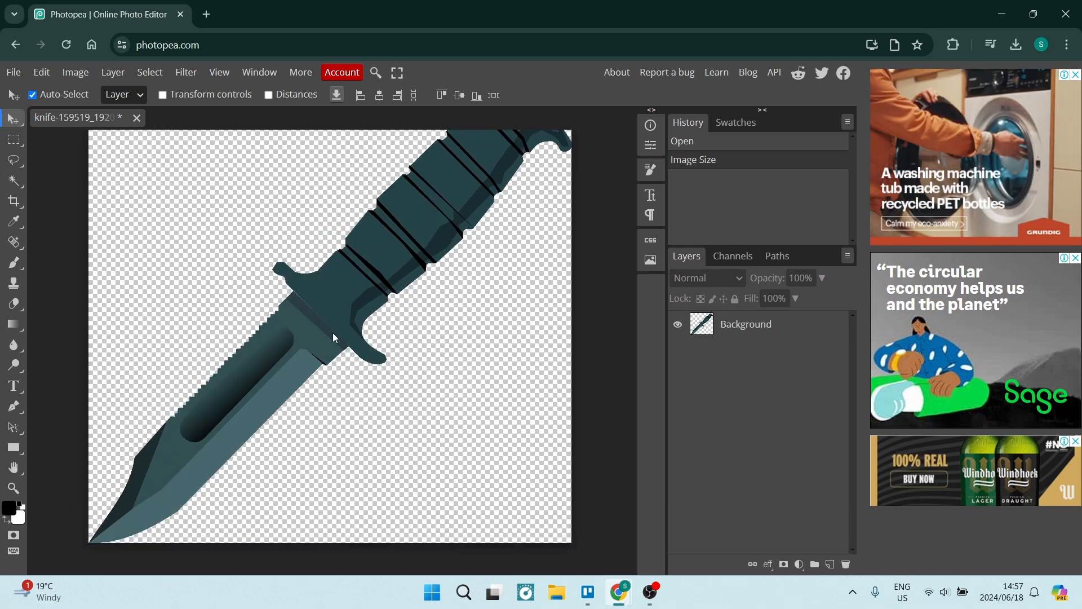
right_click(749, 331)
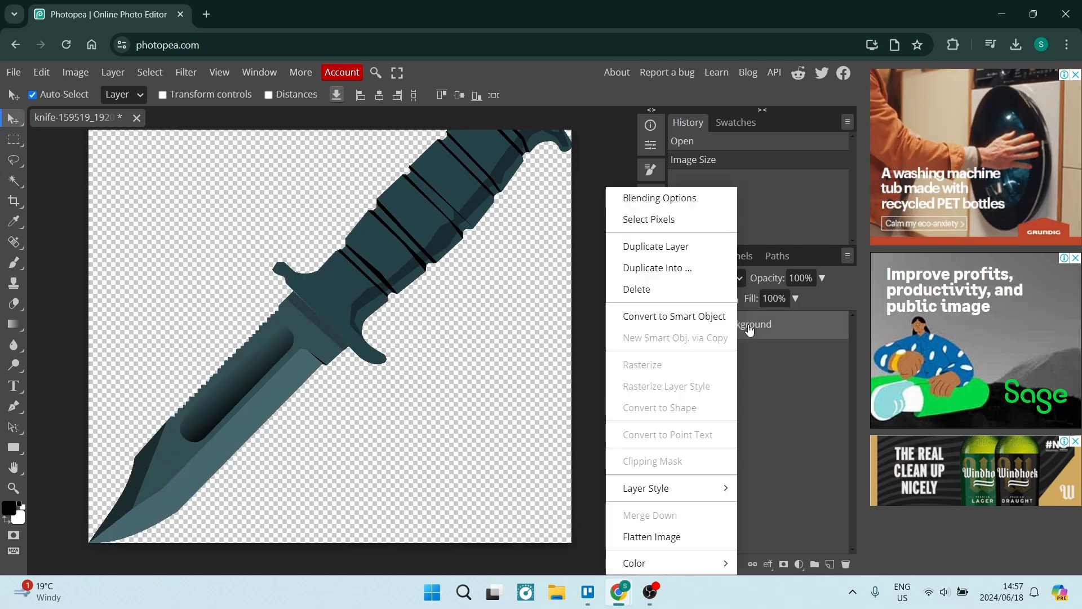
left_click(678, 322)
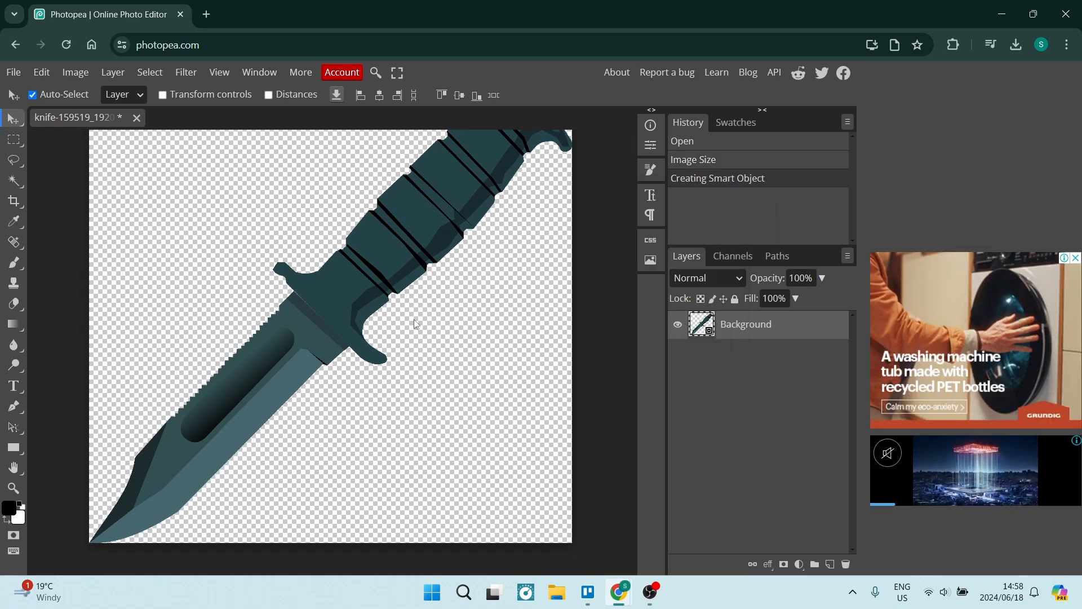
Apply a Gaussian Blur with a 29 px radius to the knife smart object
scroll(415, 323, "down", 3)
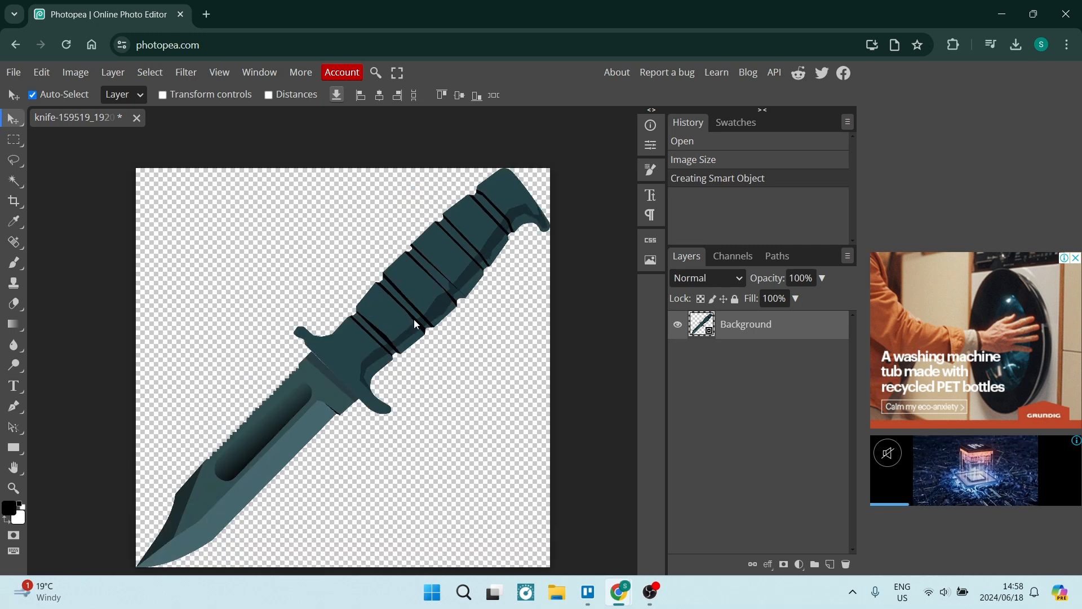
left_click(186, 73)
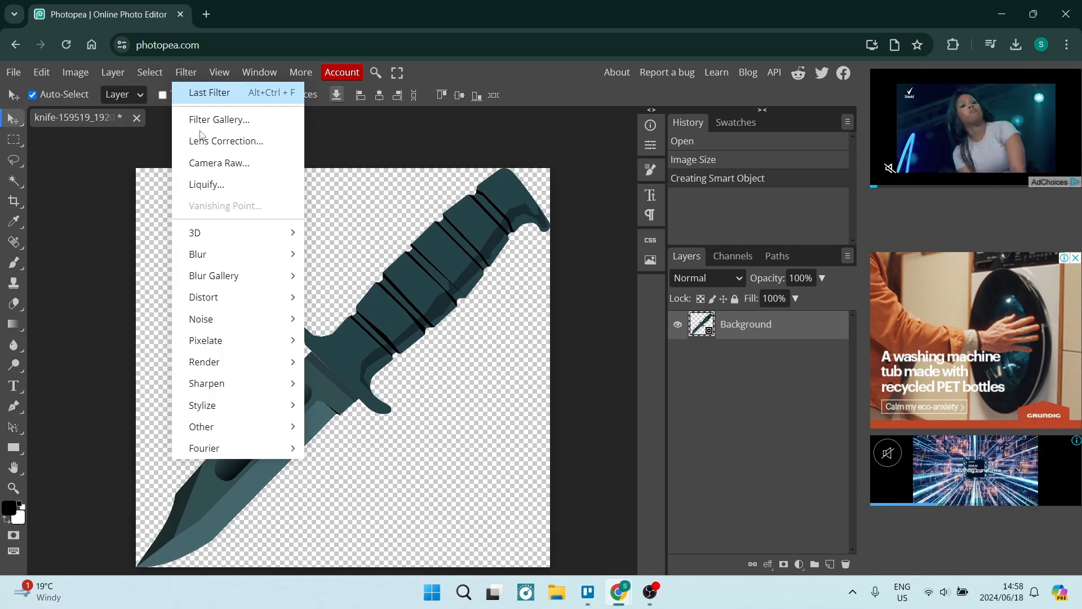
mouse_move(223, 258)
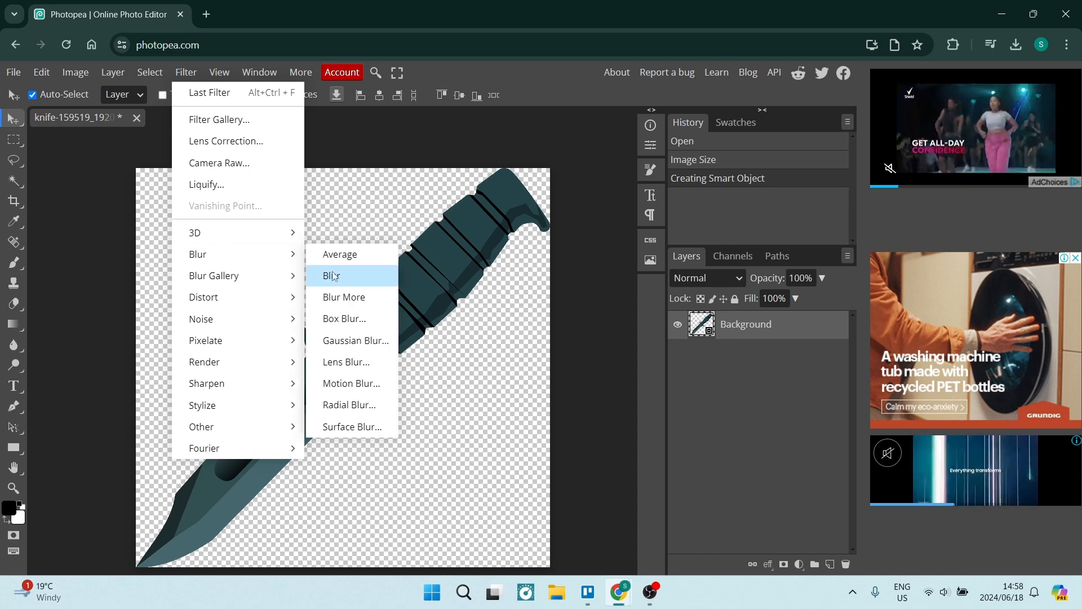
left_click(348, 343)
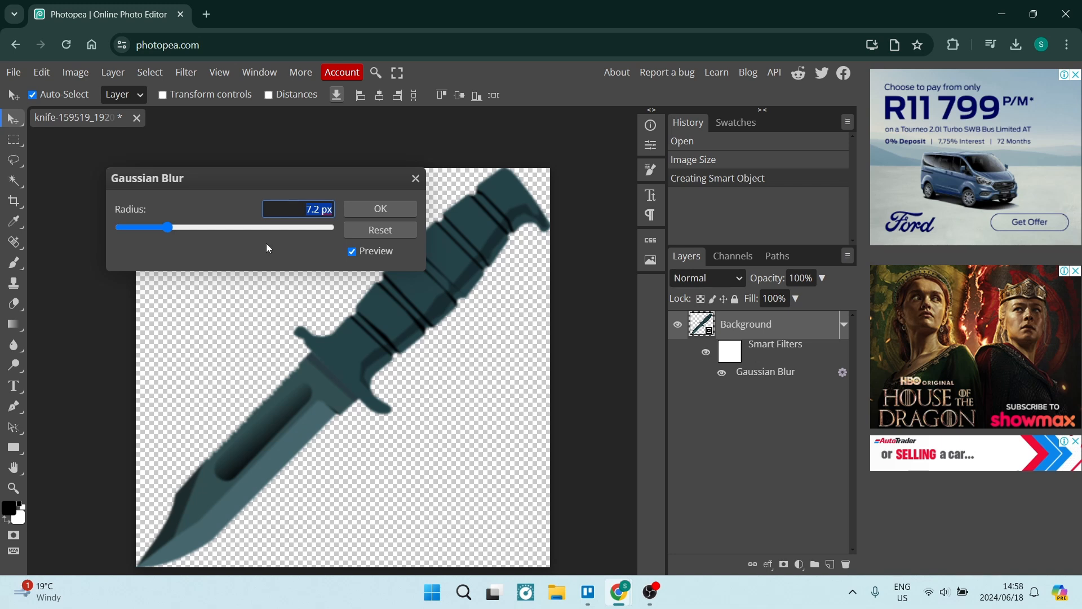
left_click(200, 227)
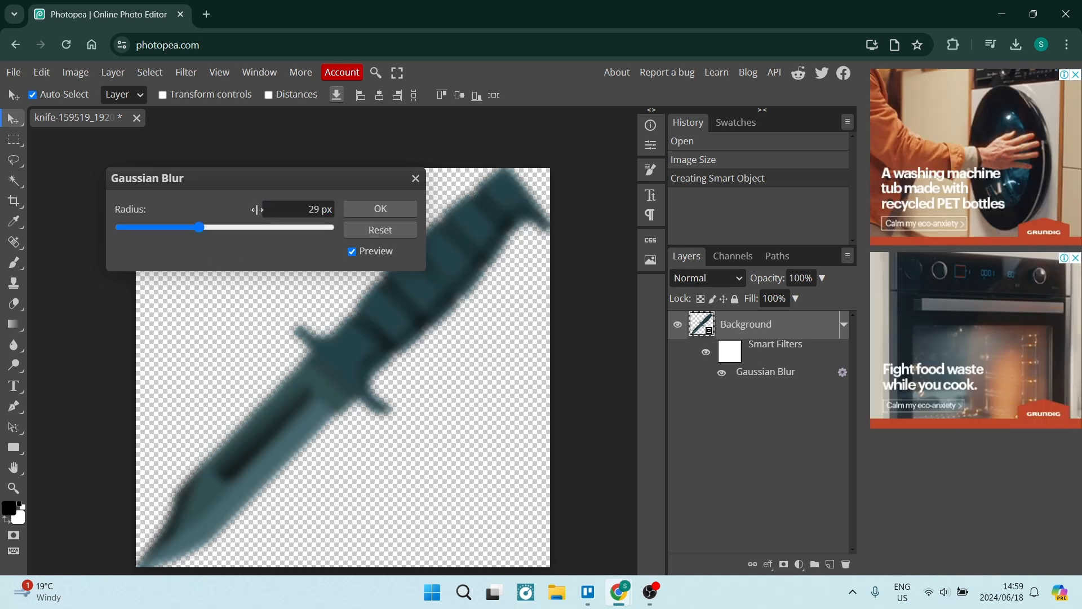
left_click(384, 210)
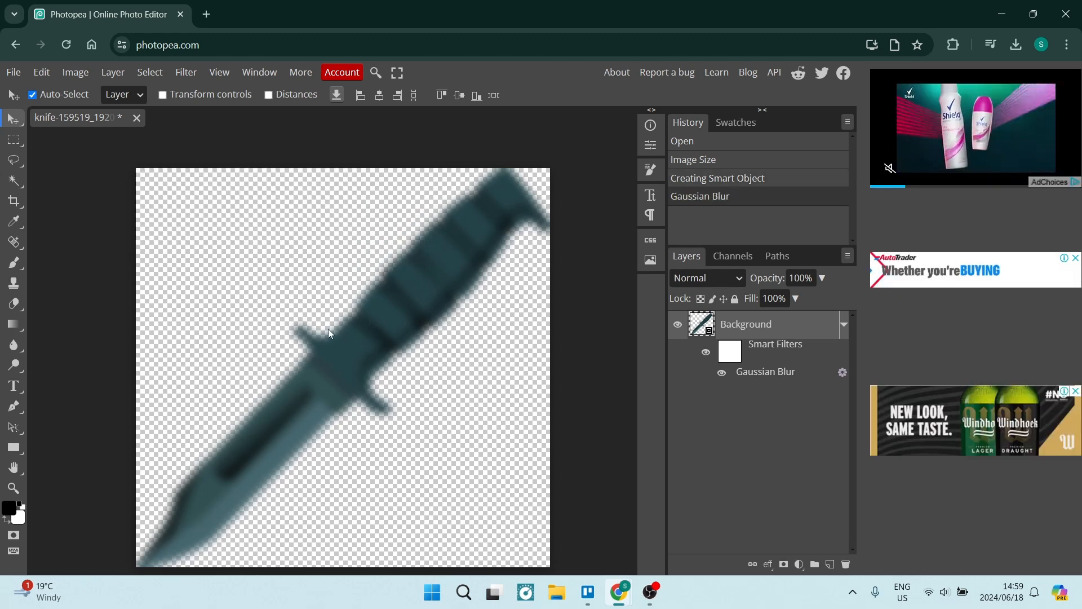
Select the knife with Color Range set to Shadows, 100% fuzziness and a maximum of 134
left_click(145, 72)
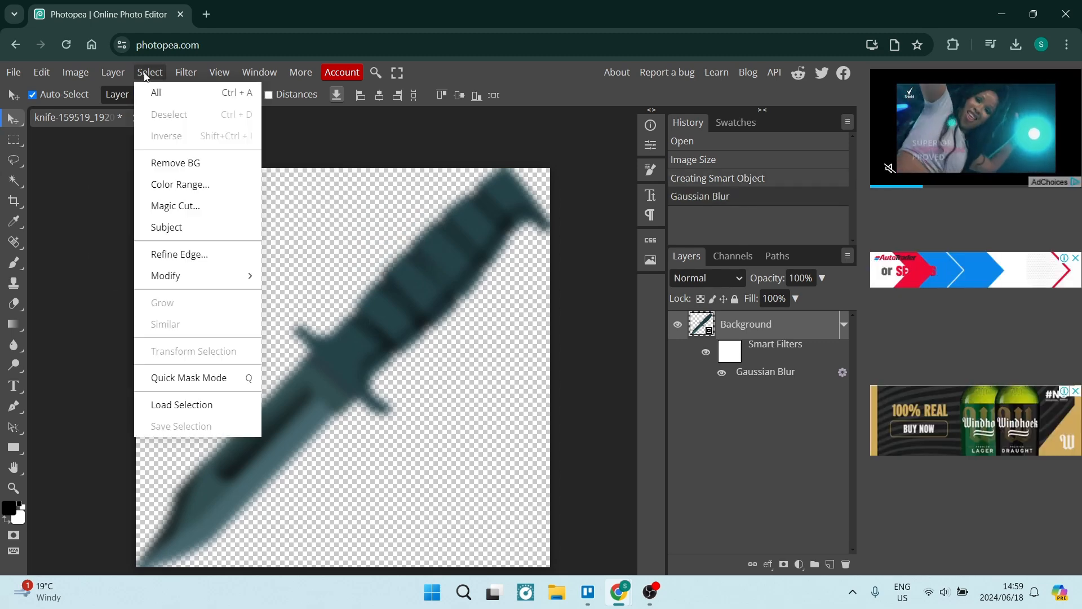
left_click(175, 184)
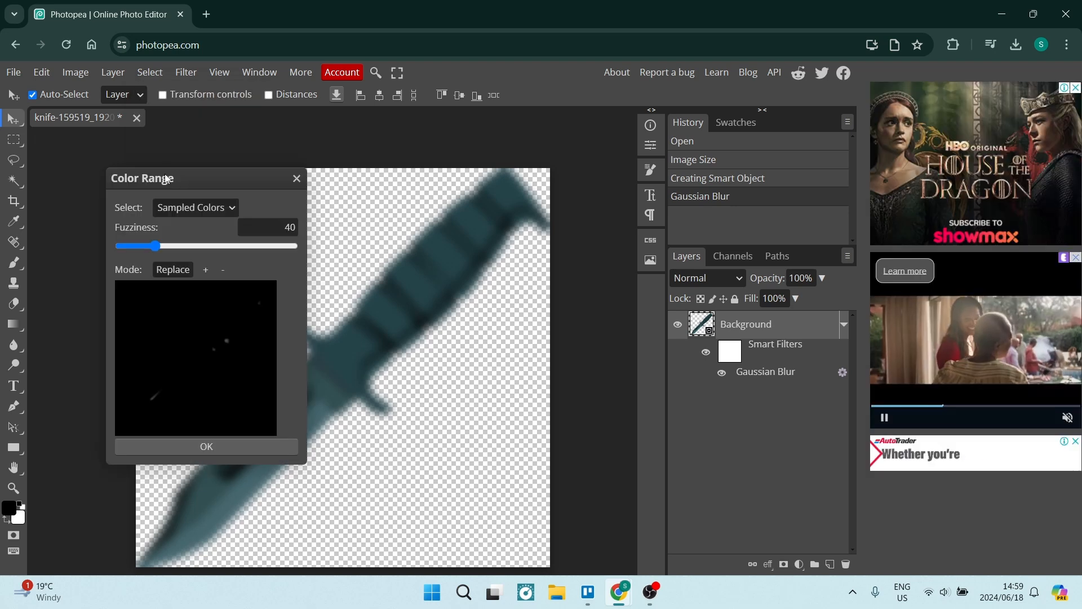
left_click(207, 208)
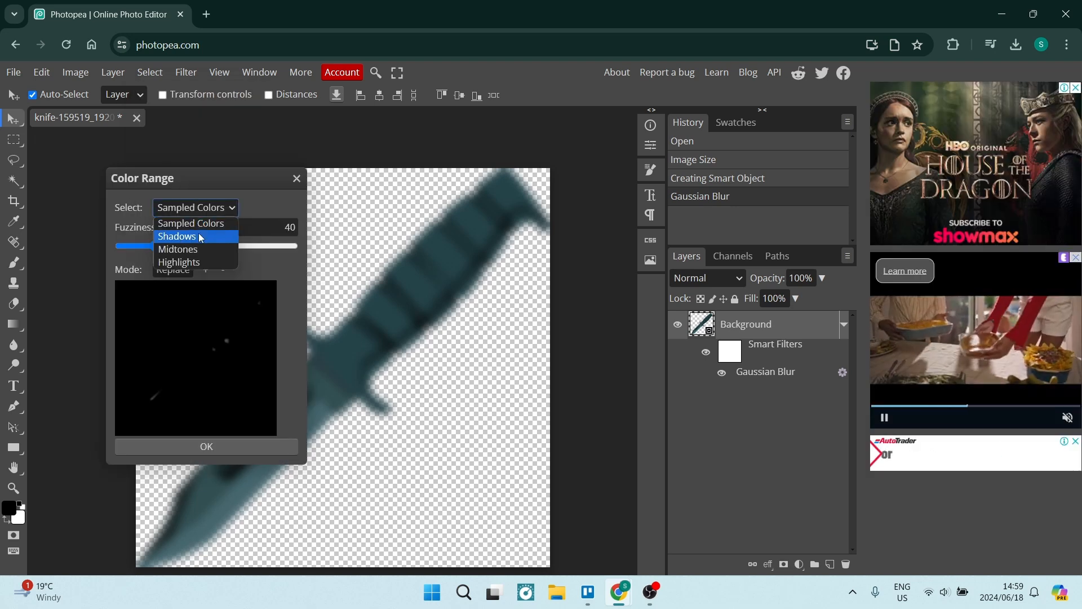
key("Escape")
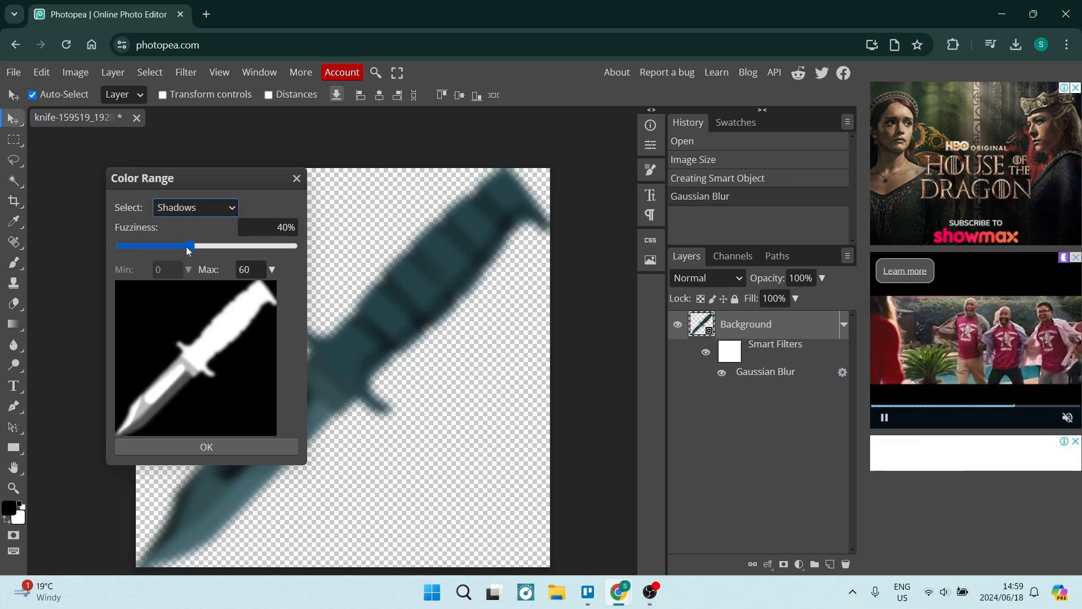
left_click_drag(189, 246, 298, 246)
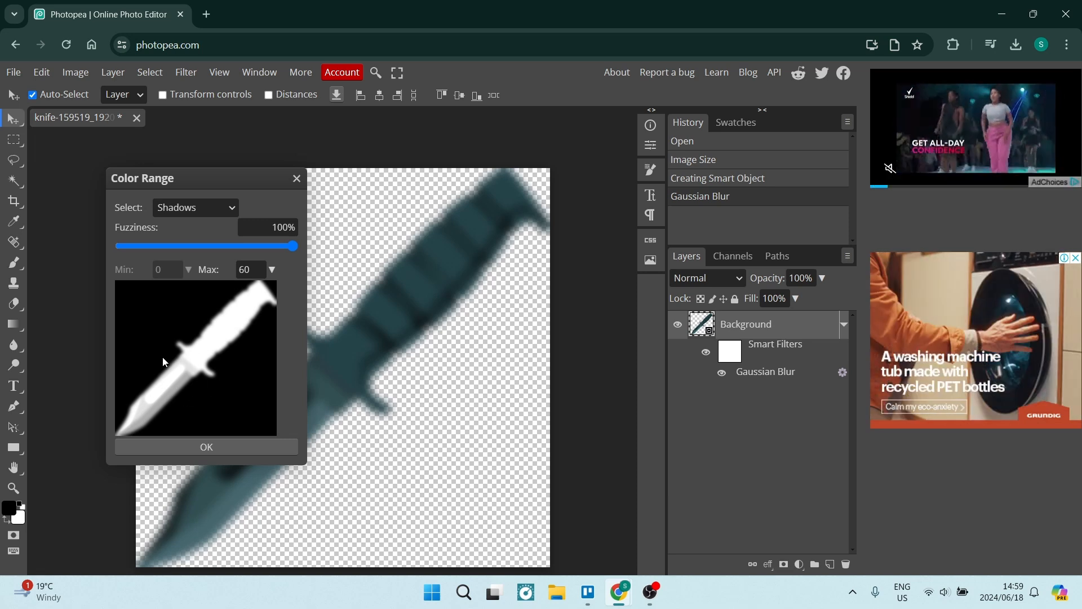
left_click(260, 275)
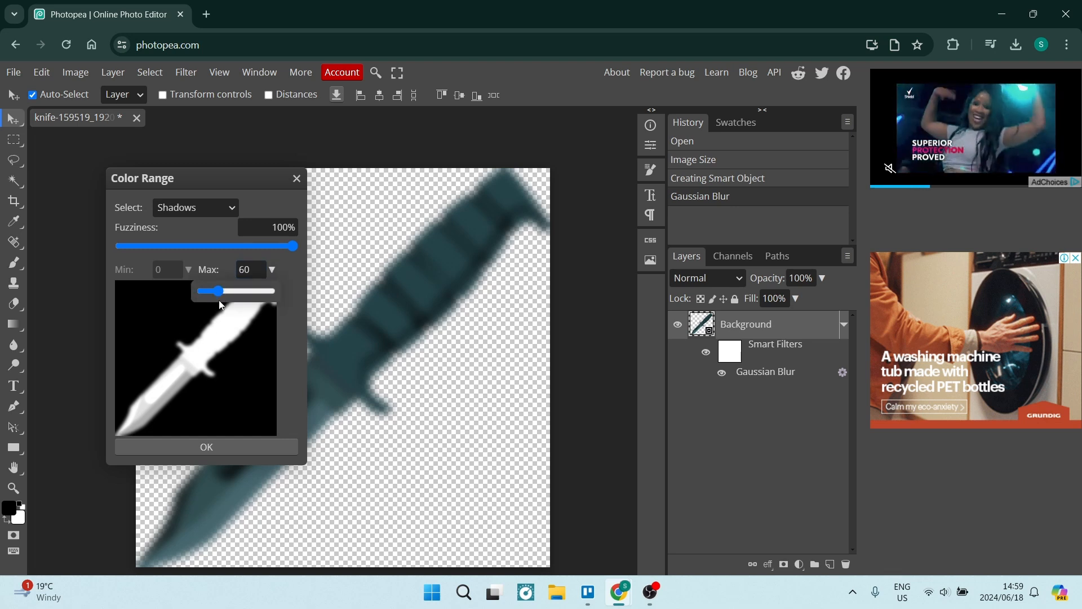
left_click_drag(221, 292, 239, 292)
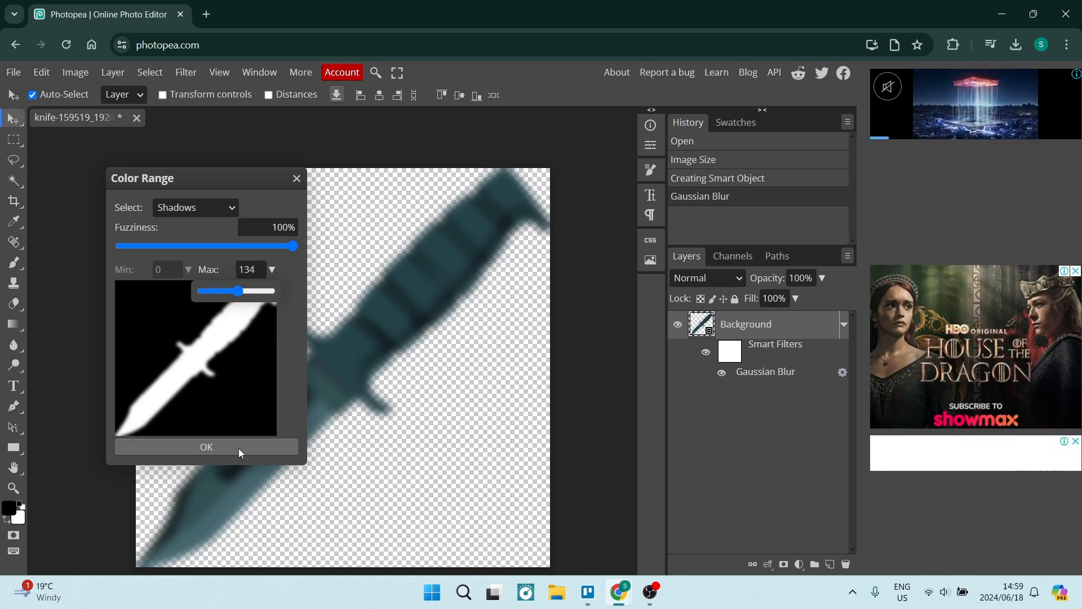
left_click(238, 448)
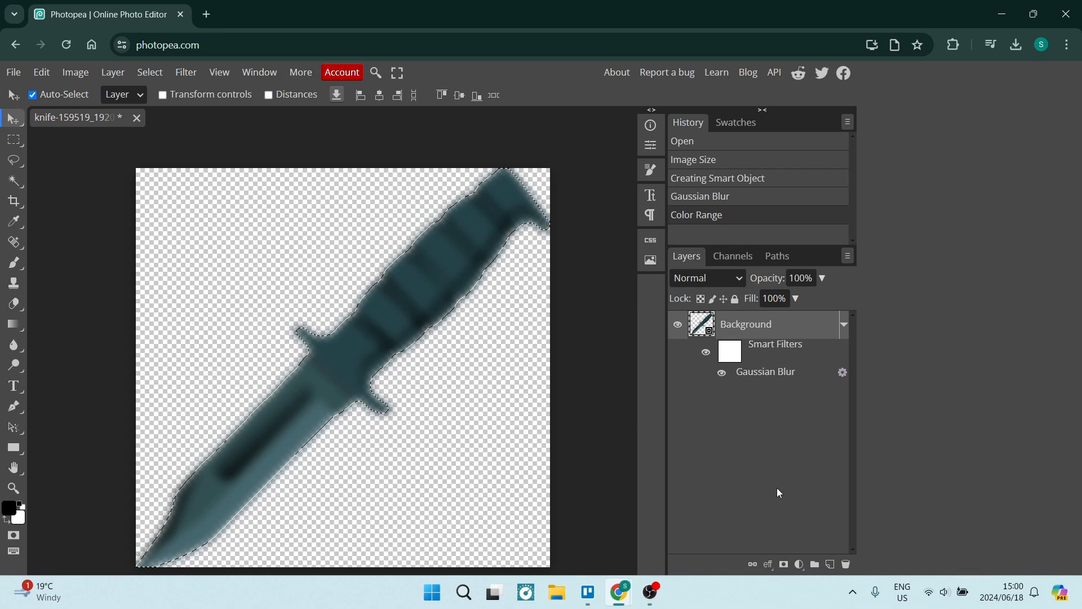
Add a raster mask from the selection to the knife layer and apply a black Color Overlay at 100% opacity
left_click(783, 564)
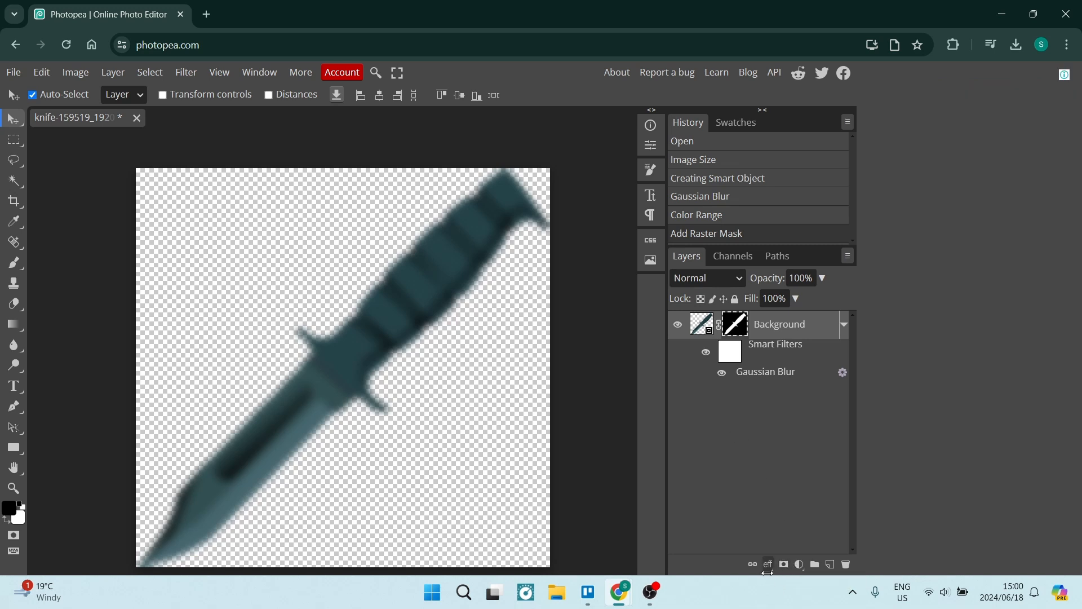
left_click(767, 565)
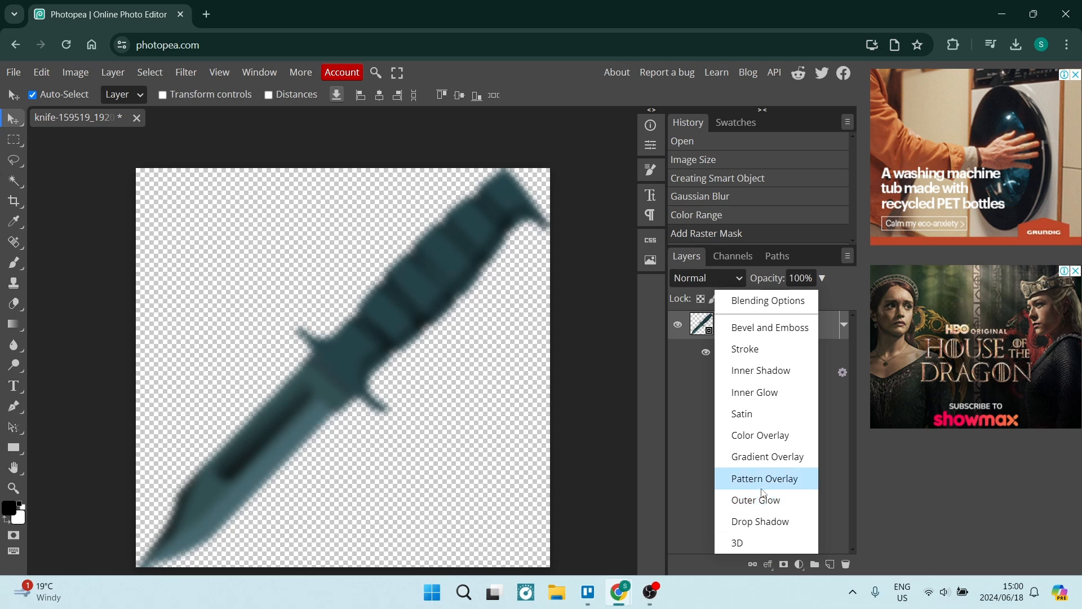
left_click(752, 446)
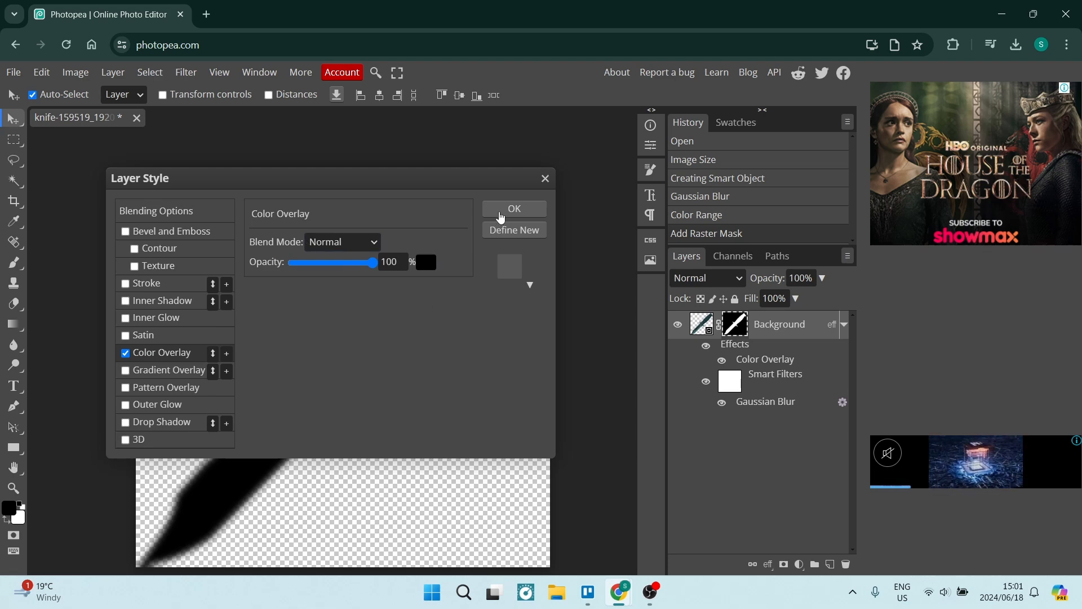
left_click(499, 212)
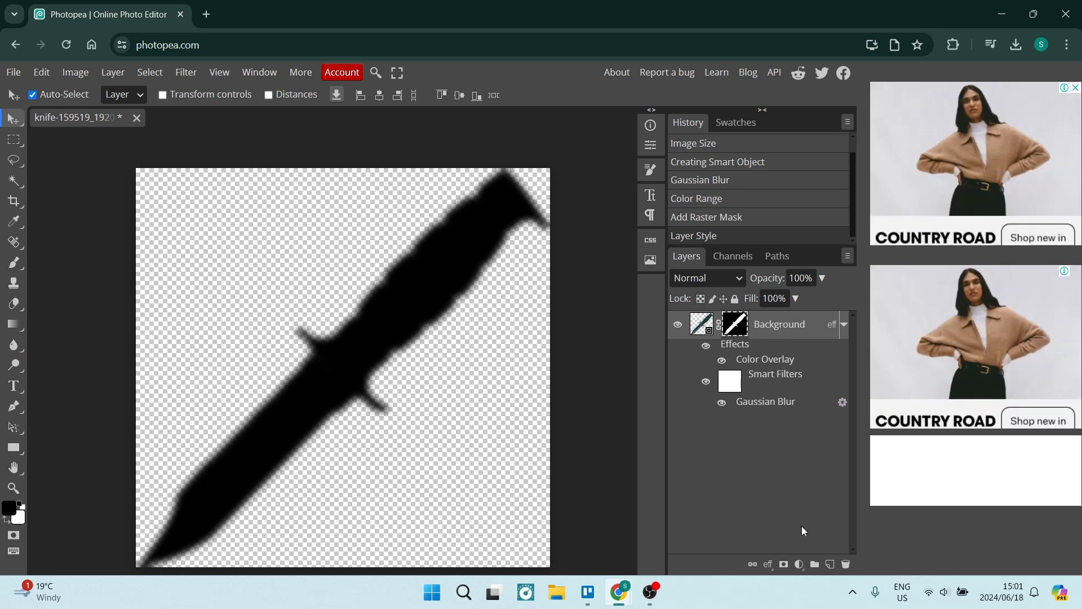
Add a new layer beneath the knife layer and fill it with white
left_click(830, 563)
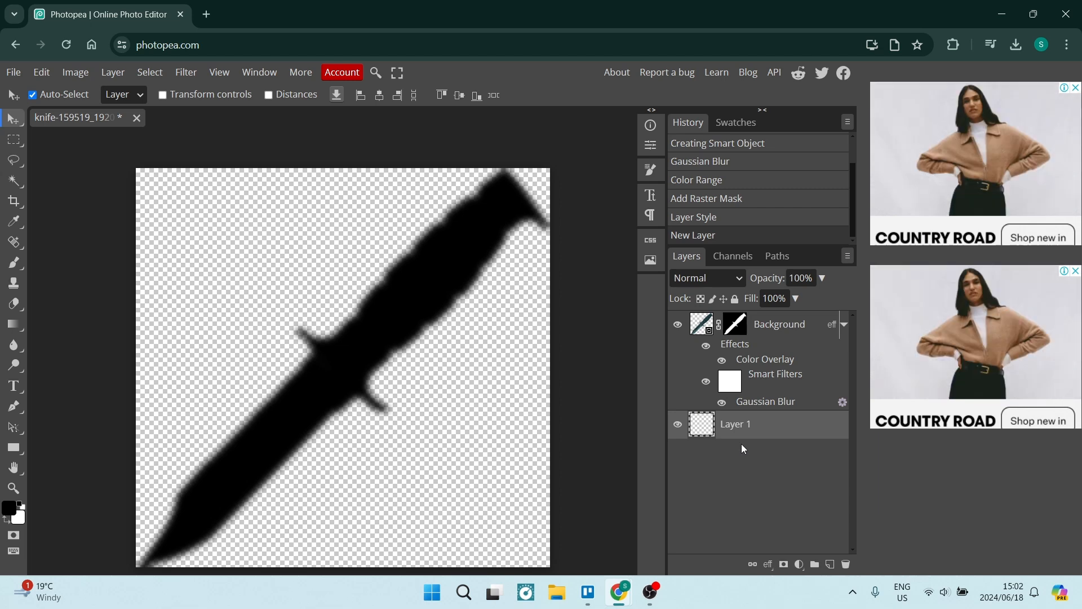
key("ctrl+BackSpace")
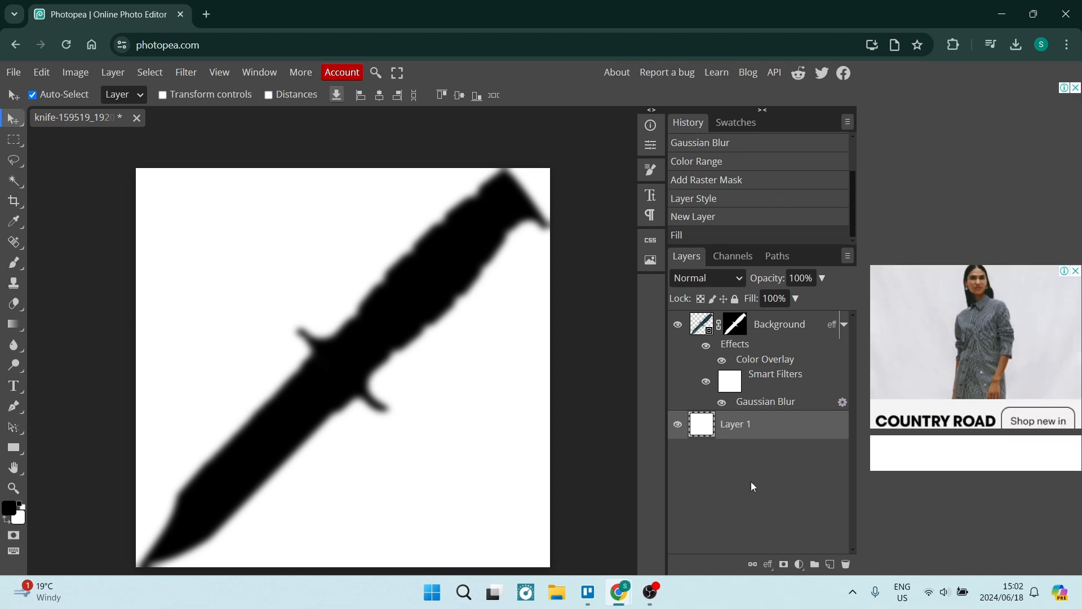
Add a Levels adjustment layer above the knife with input levels of 89, 1 and 165 to sharpen the silhouette's edges
left_click(801, 564)
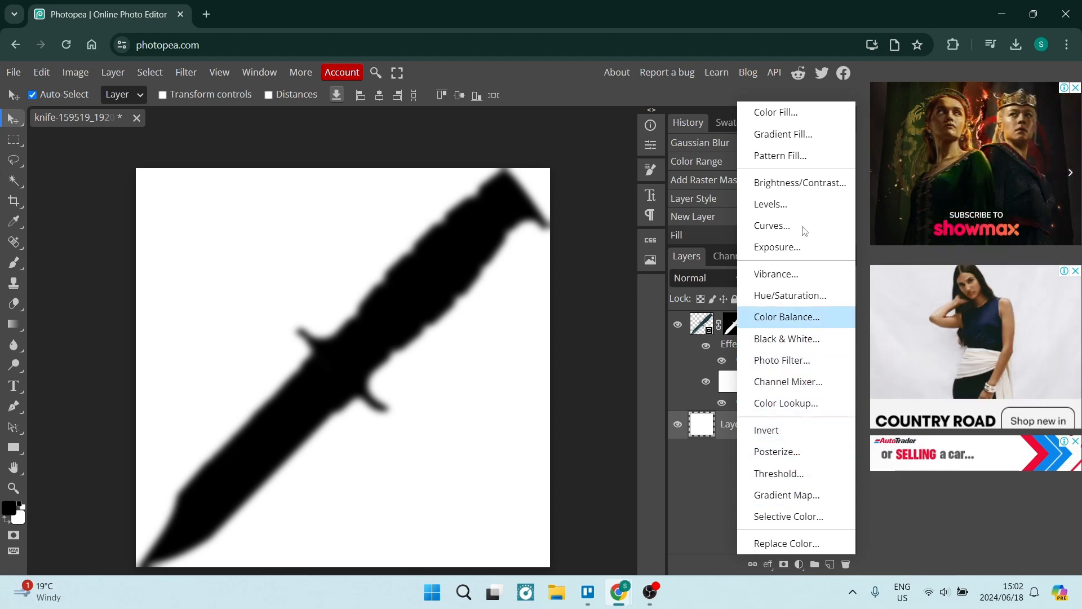
left_click(780, 206)
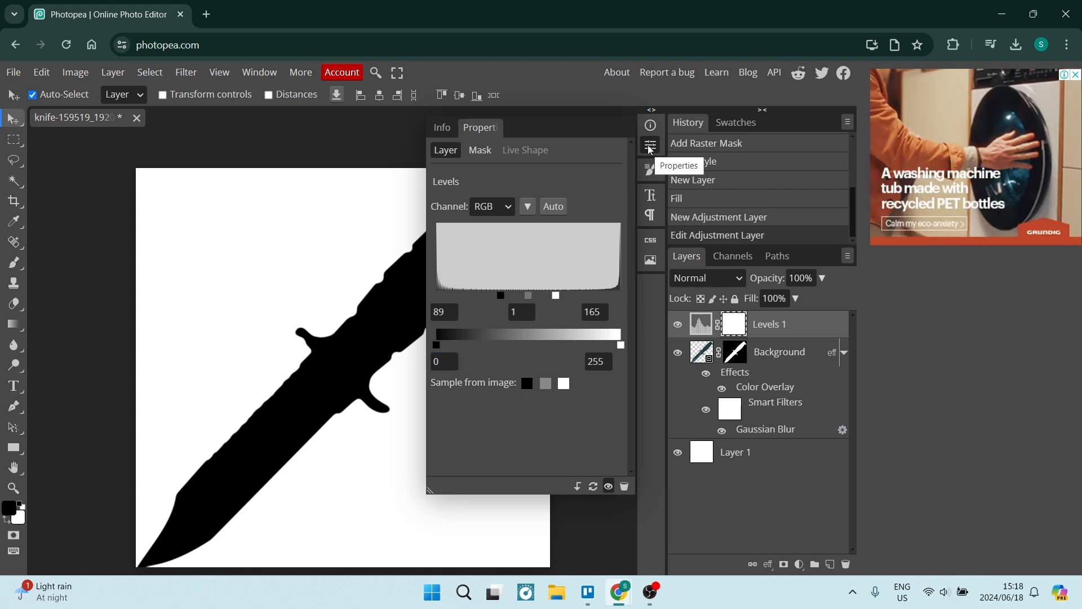
left_click(651, 147)
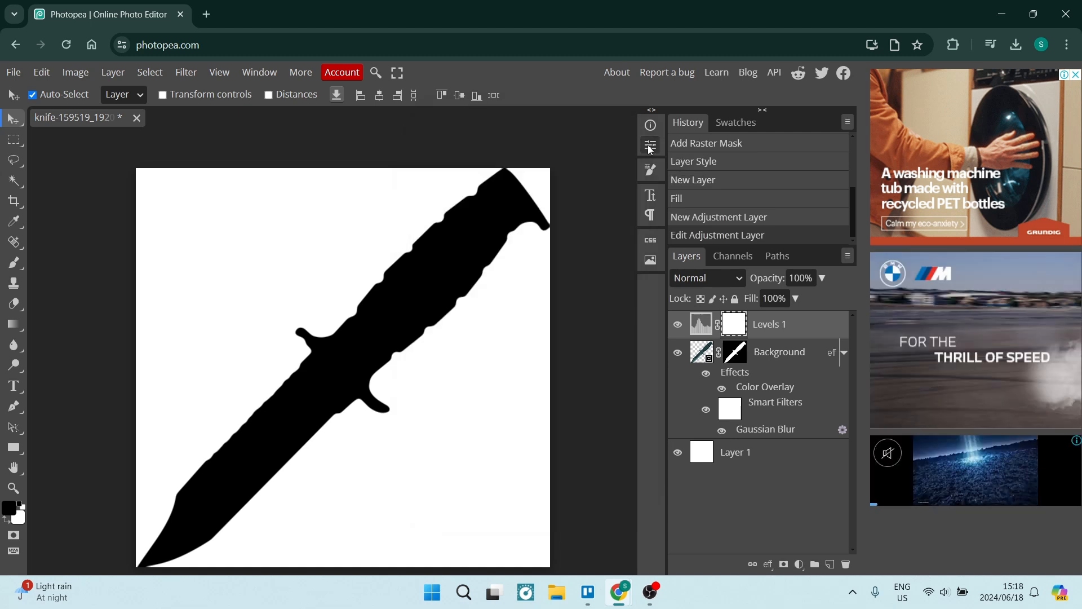
Select the whole canvas, copy it merged, and paste the flattened silhouette as a new layer above the Levels adjustment
left_click(149, 73)
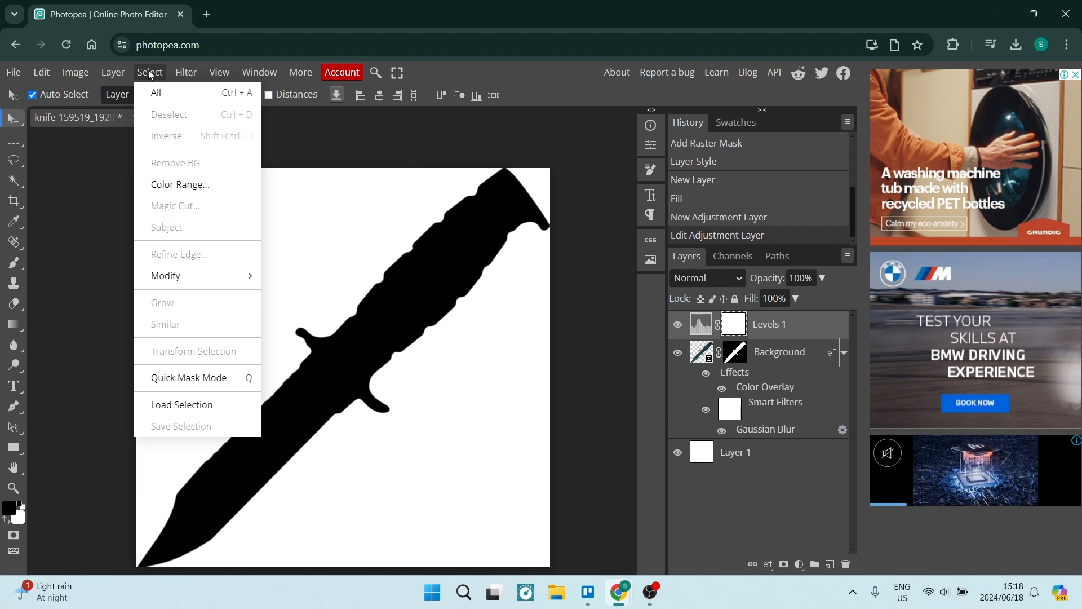
left_click(156, 93)
left_click(40, 73)
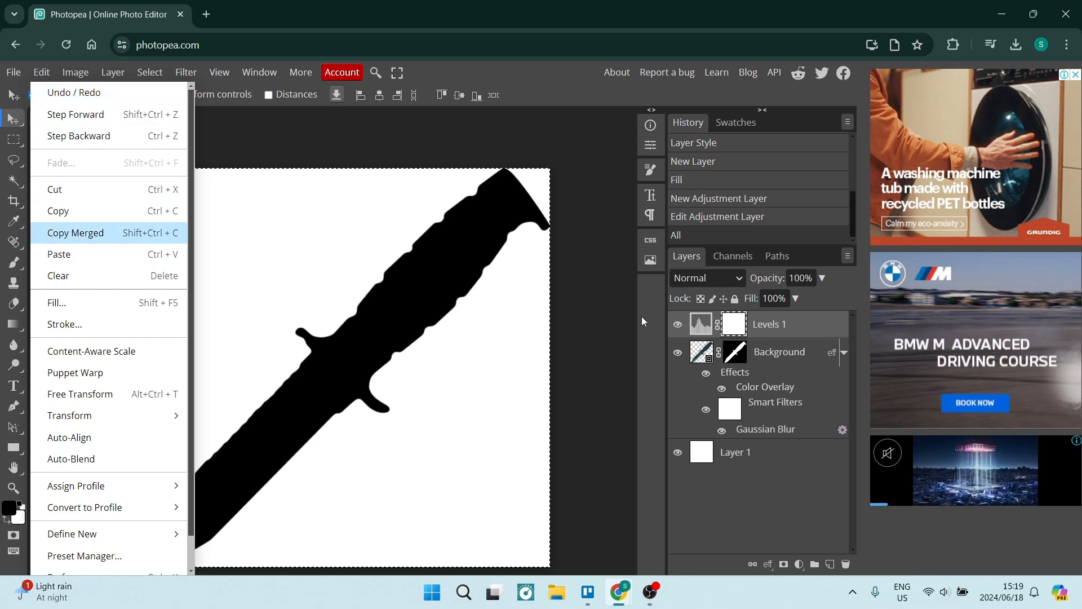
left_click(736, 332)
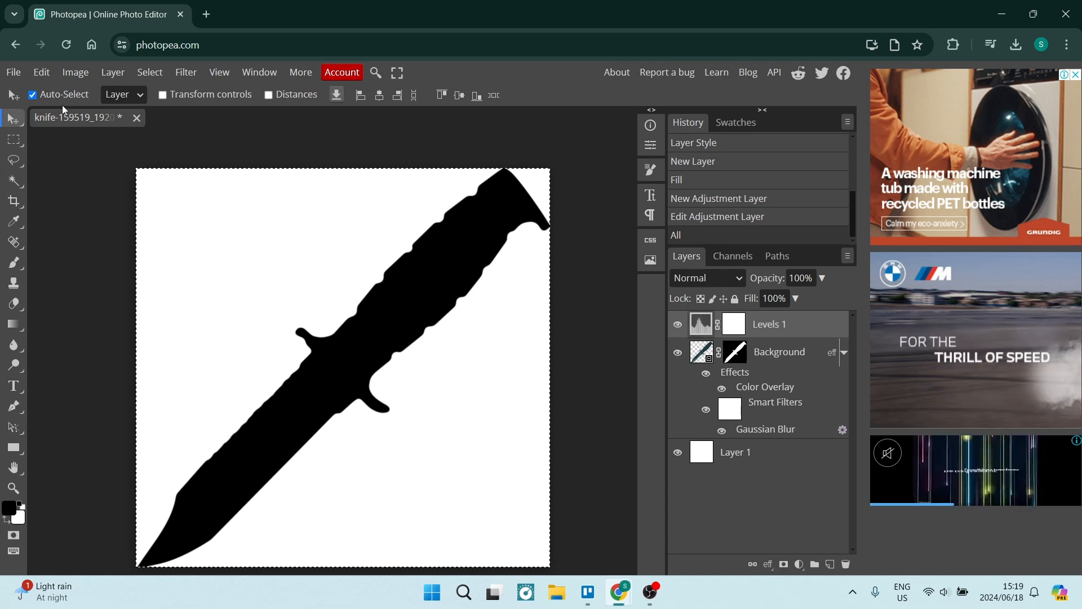
left_click(42, 73)
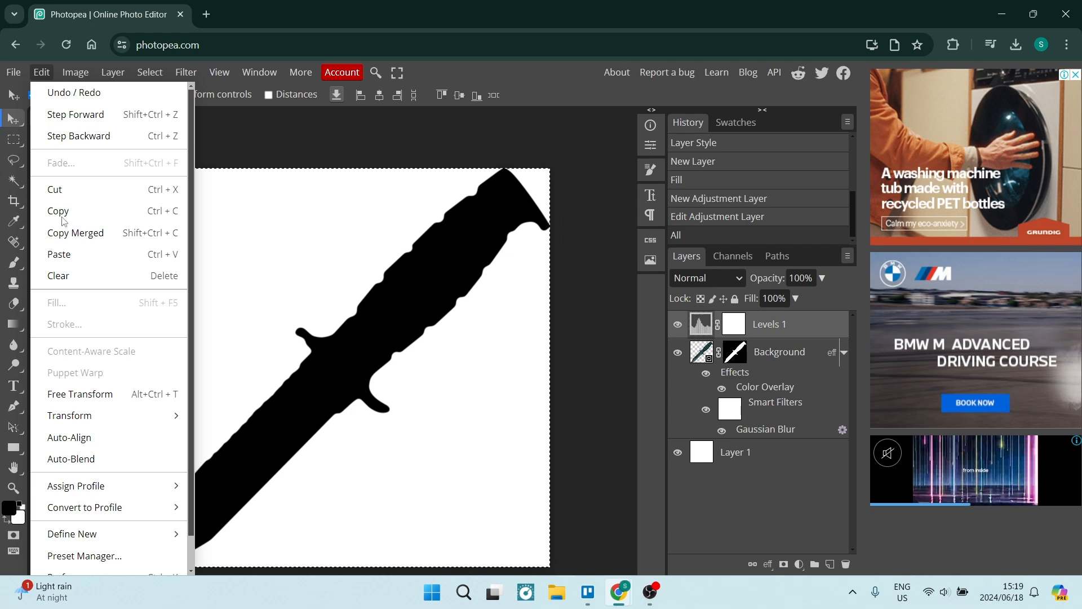
left_click(61, 261)
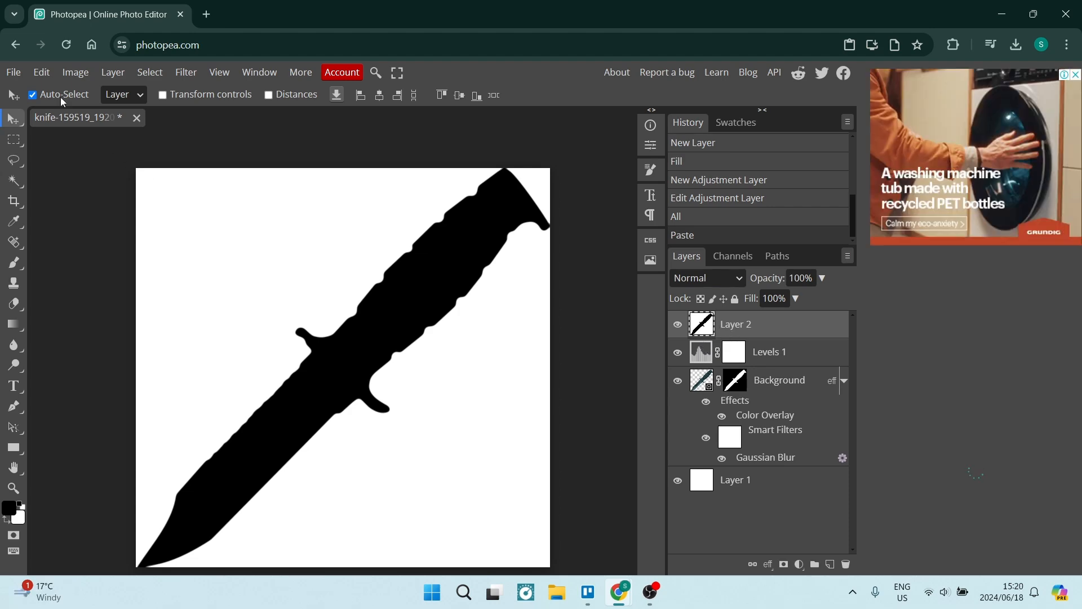
Vectorize the pasted silhouette layer with 2 colors, noise reduction on, the Cartoon style and merged colors
left_click(75, 72)
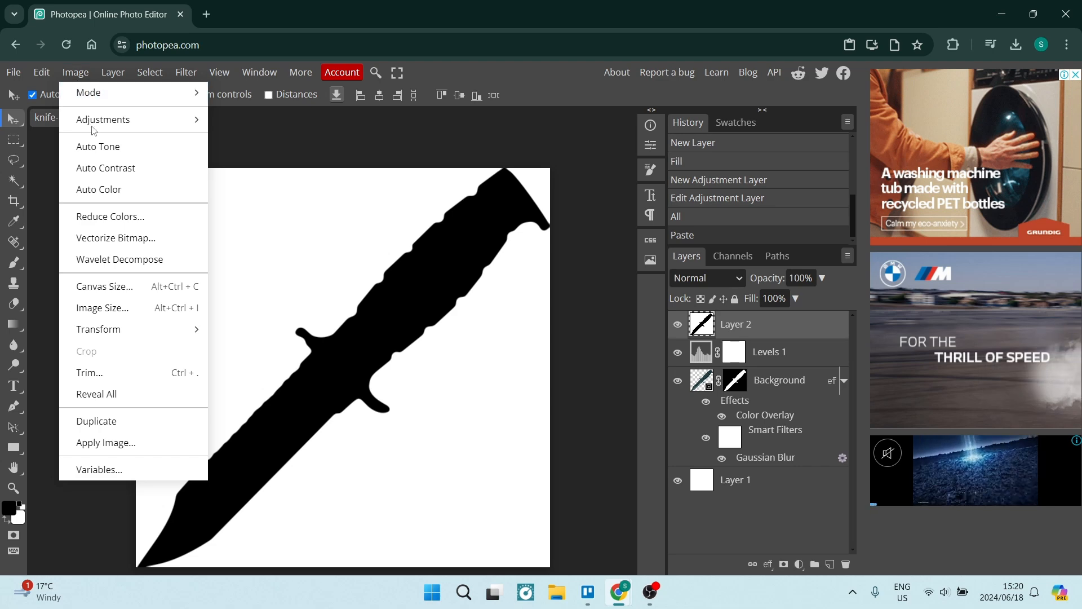
left_click(110, 243)
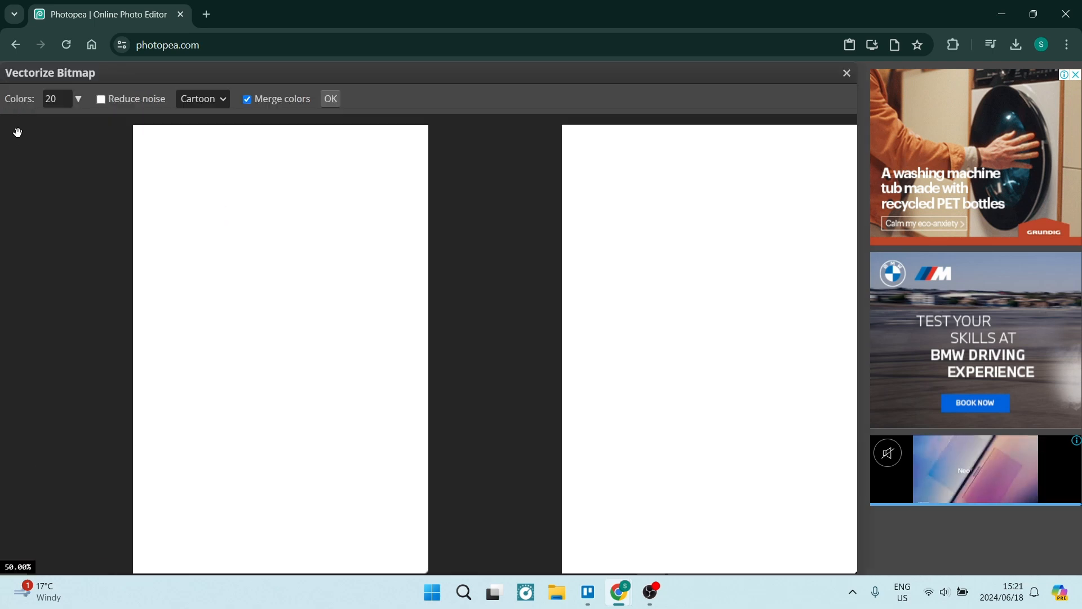
left_click(53, 102)
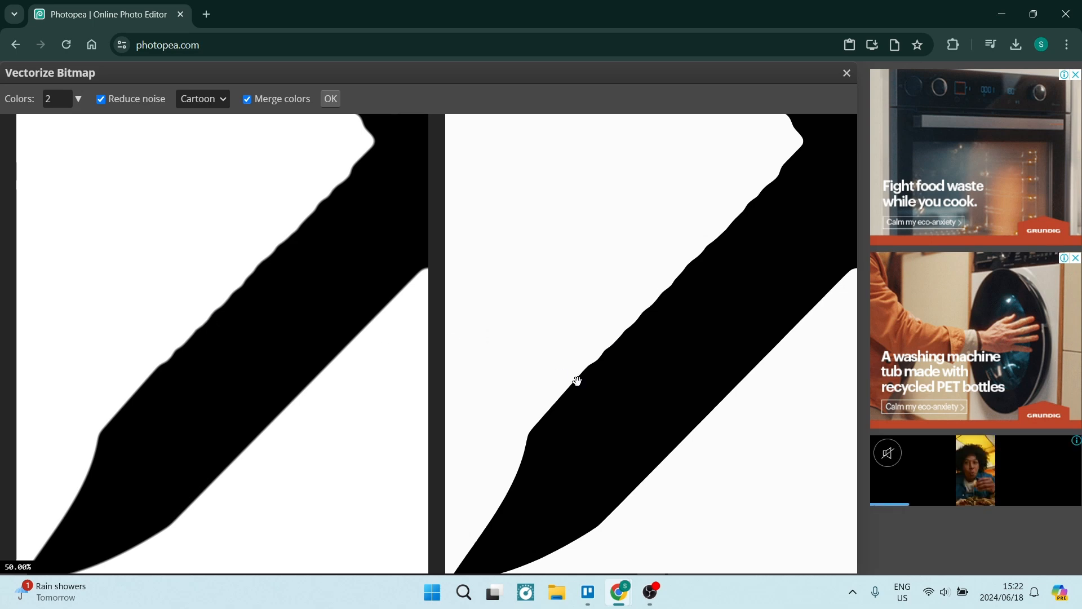
left_click(331, 100)
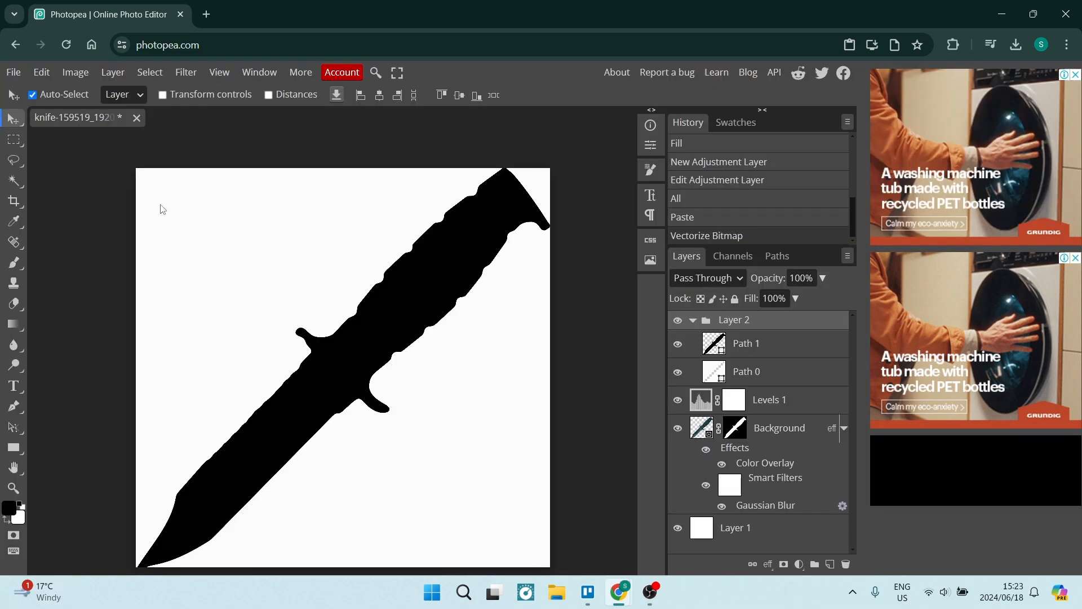
Export the vectorized knife as an SVG at 3000 × 2891 px with raster graphics included and save the file
left_click(13, 72)
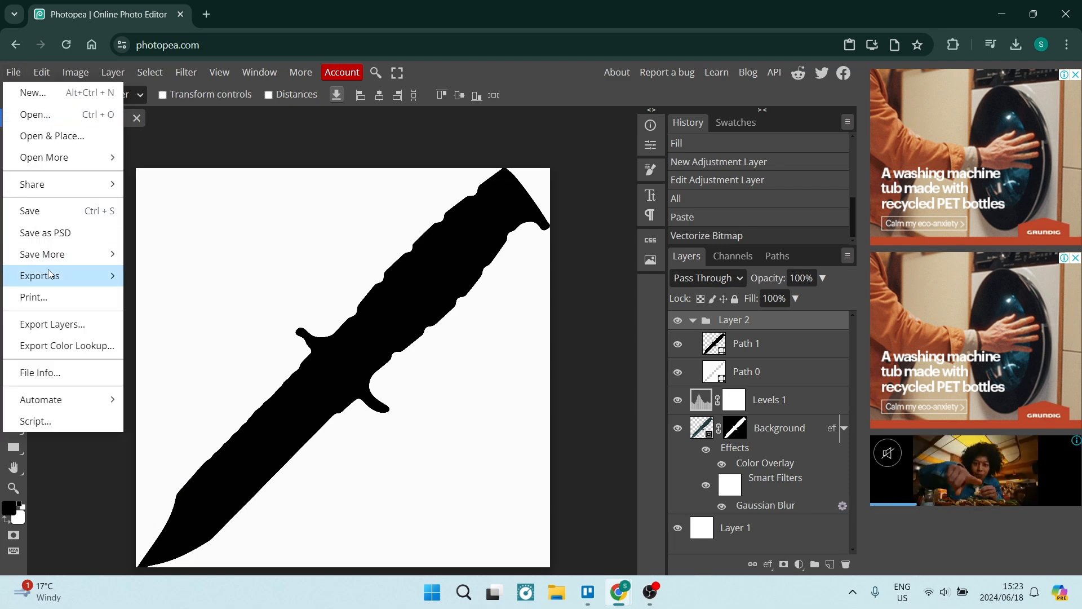
mouse_move(49, 276)
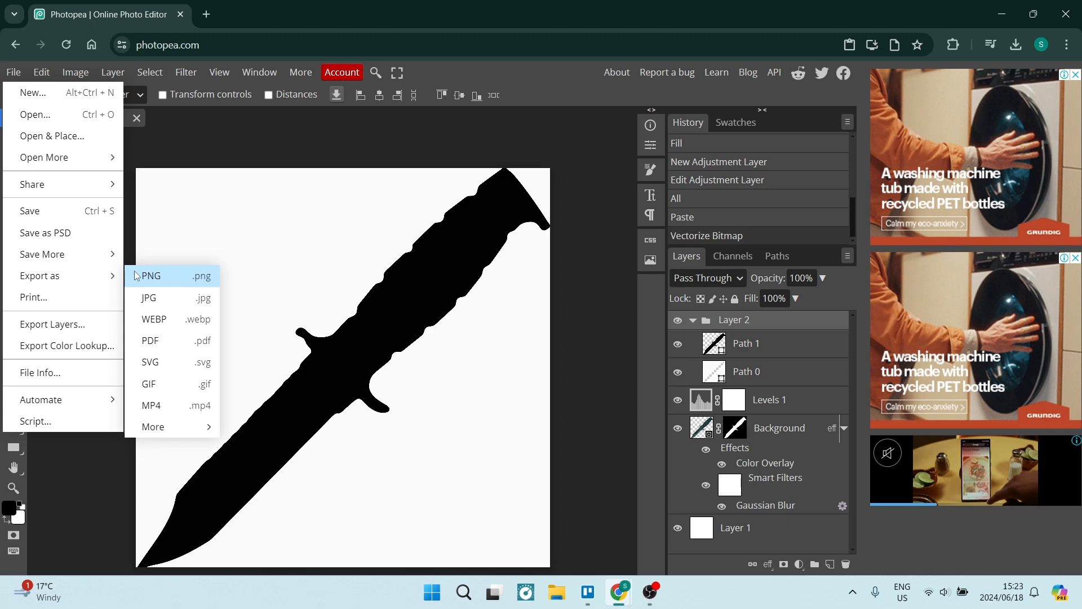
left_click(167, 362)
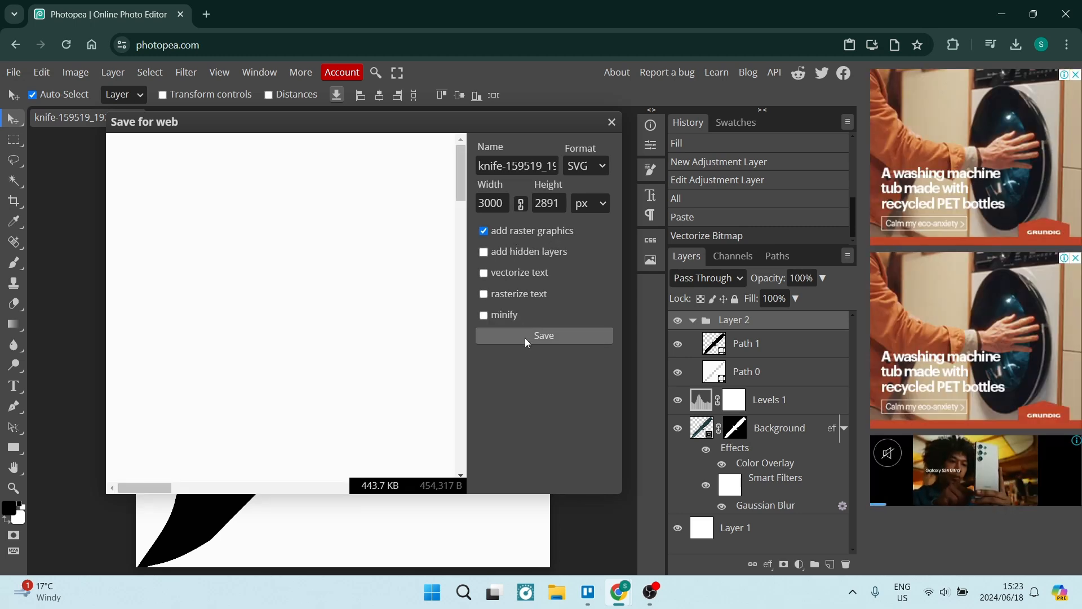
left_click(527, 338)
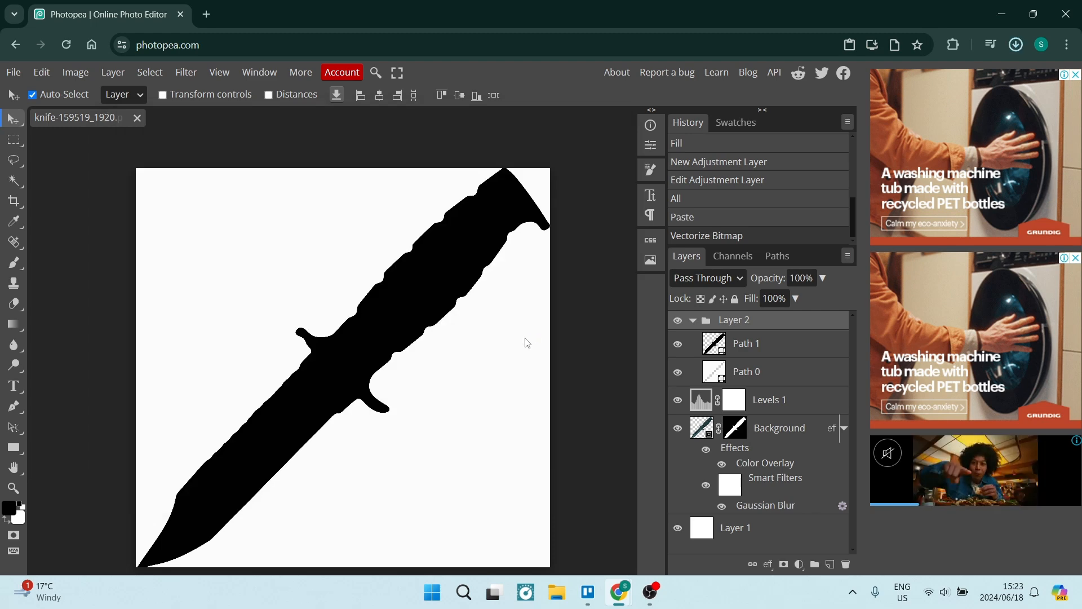